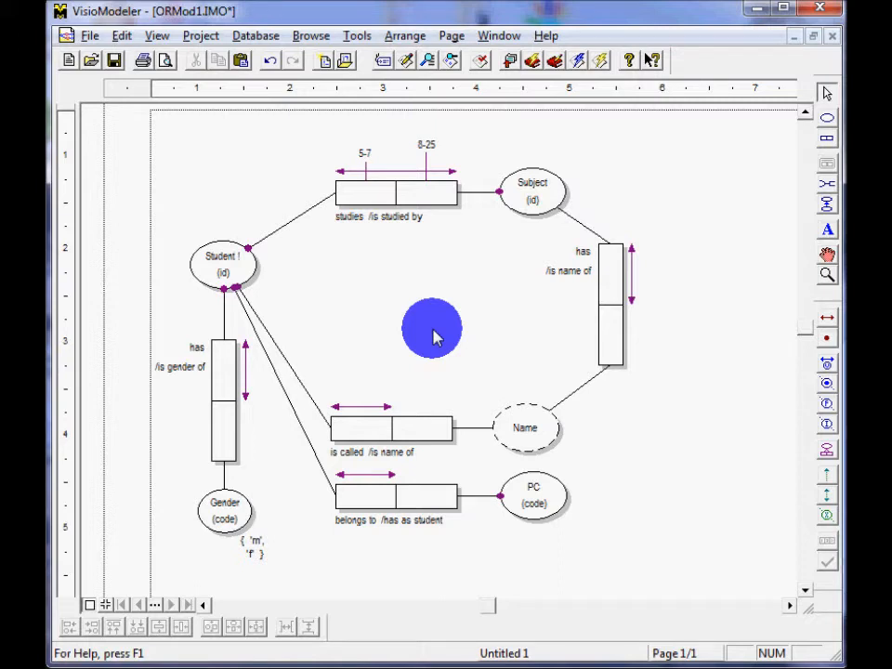
Add an entity object type in the middle of the diagram, named LOA with reference mode code.
click(827, 118)
click(384, 313)
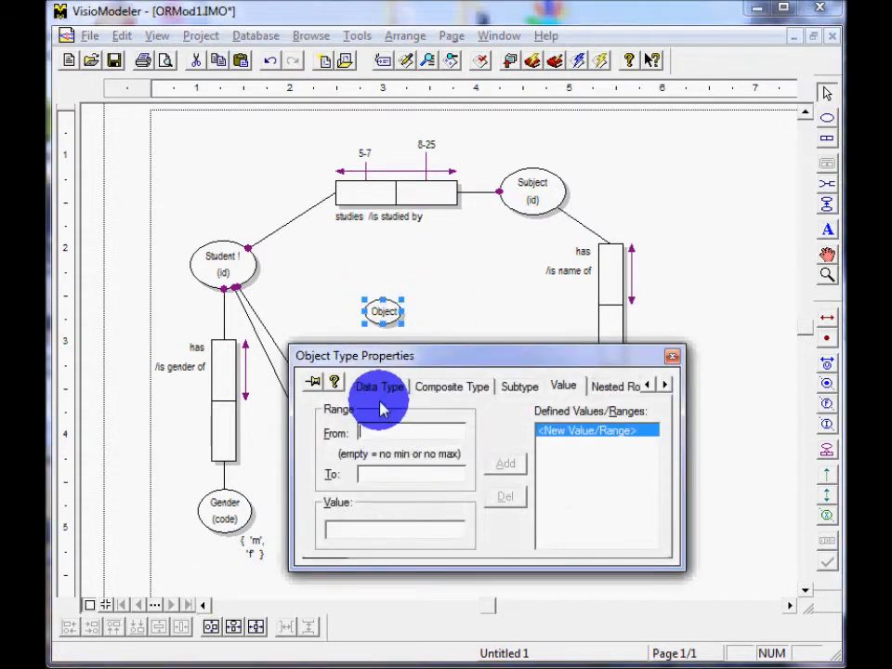
click(640, 386)
click(650, 384)
click(649, 384)
click(650, 385)
click(376, 386)
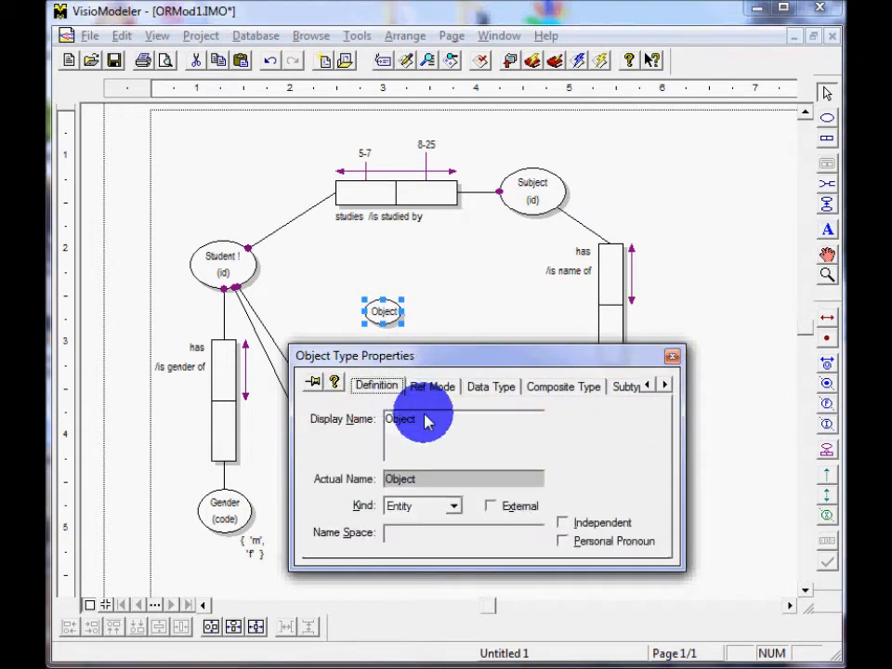
text(LOA)
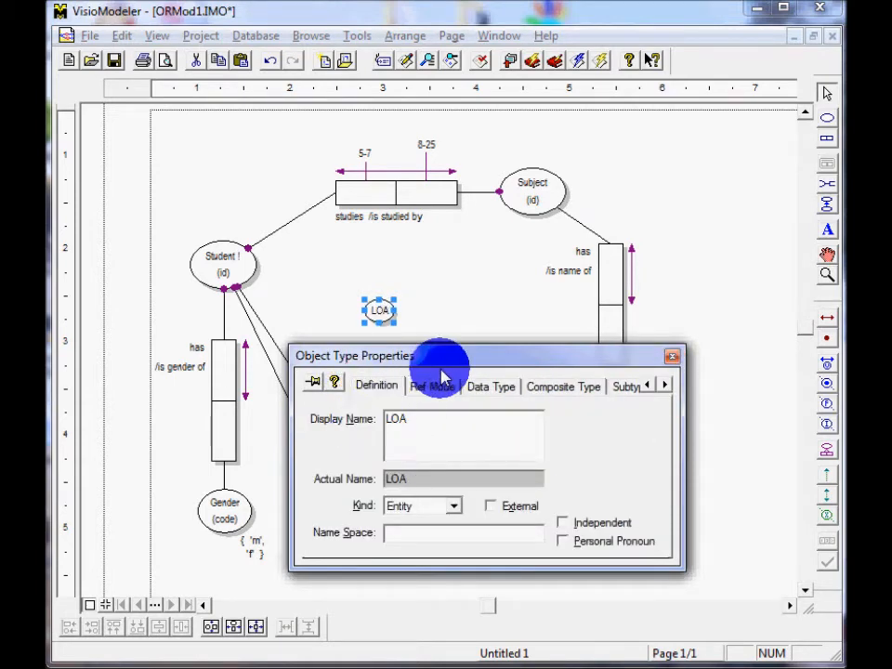
click(437, 386)
text(code)
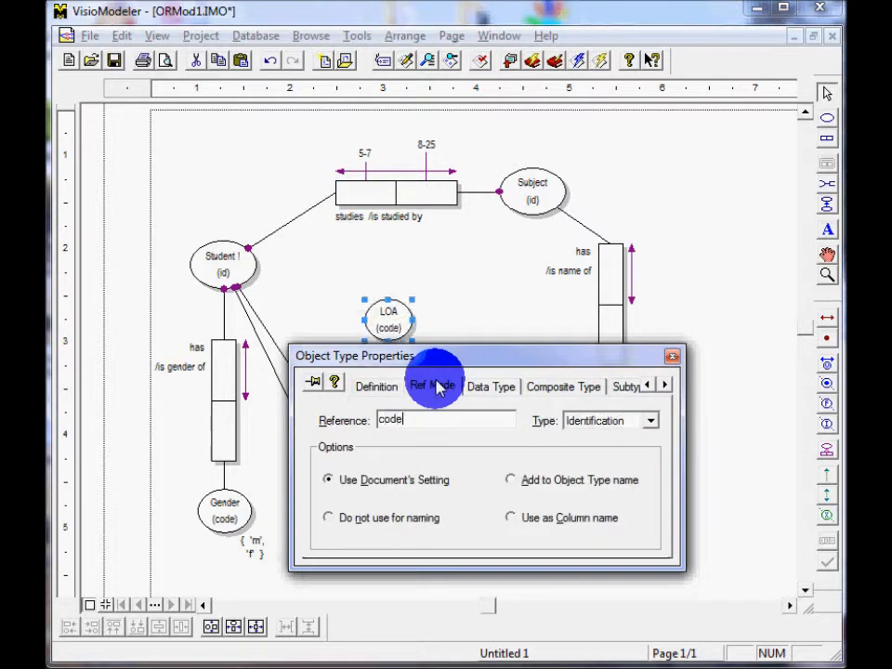
Add the value range A to E to LOA and shift the object slightly down and to the left.
click(666, 384)
click(666, 384)
click(666, 384)
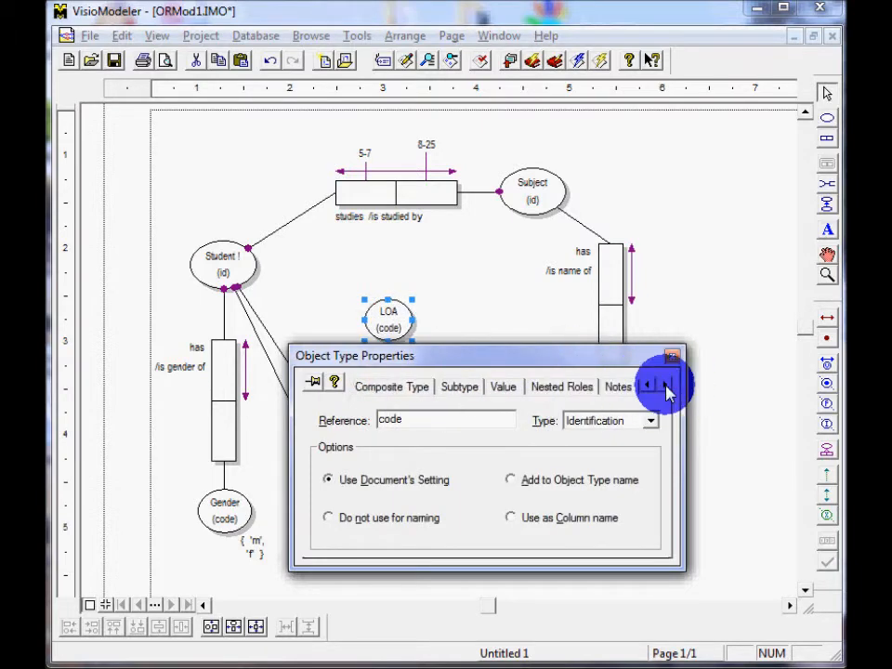
click(500, 386)
click(409, 435)
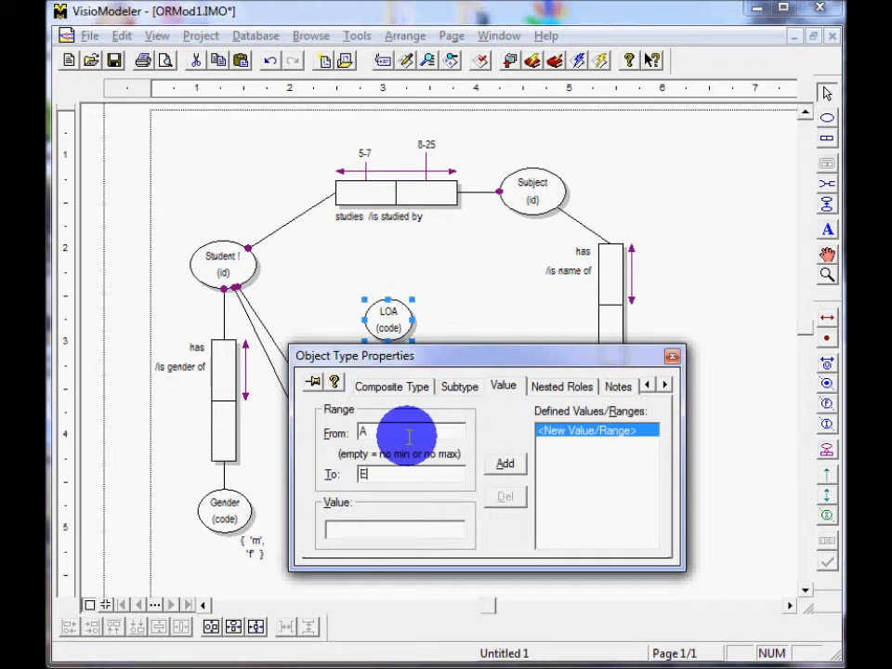
click(506, 464)
drag(586, 369, 538, 408)
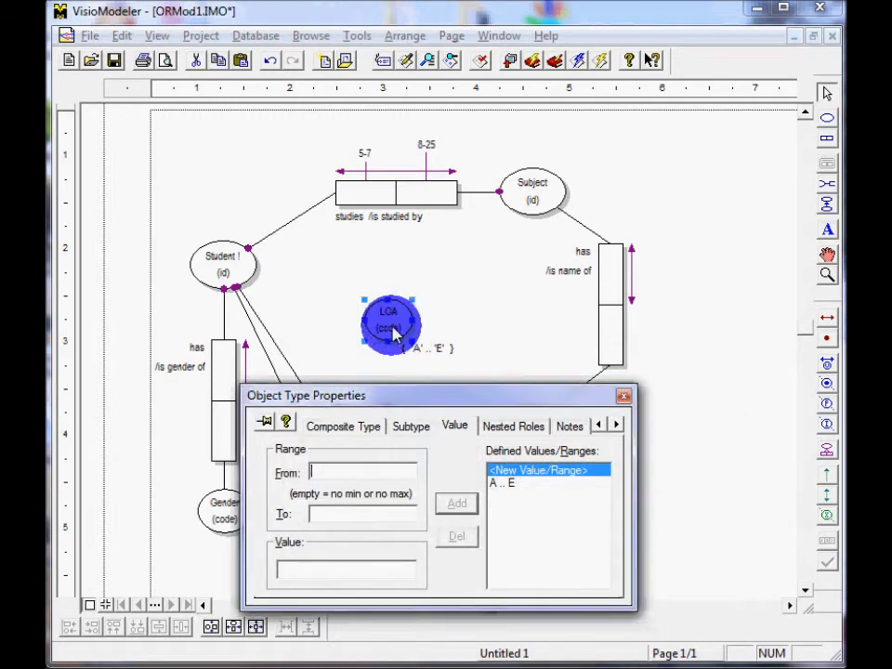
drag(395, 335, 378, 342)
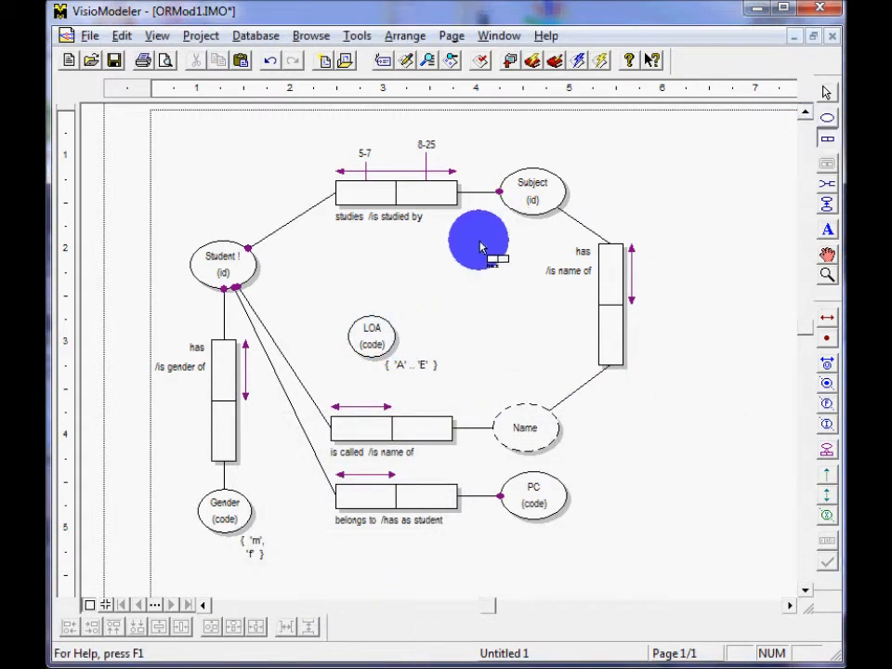
Add a two-role has / is of predicate near LOA, flip it vertical, and connect its lower role to LOA.
click(400, 273)
click(376, 361)
drag(376, 360, 408, 370)
click(423, 275)
drag(462, 263, 406, 263)
right_click(392, 268)
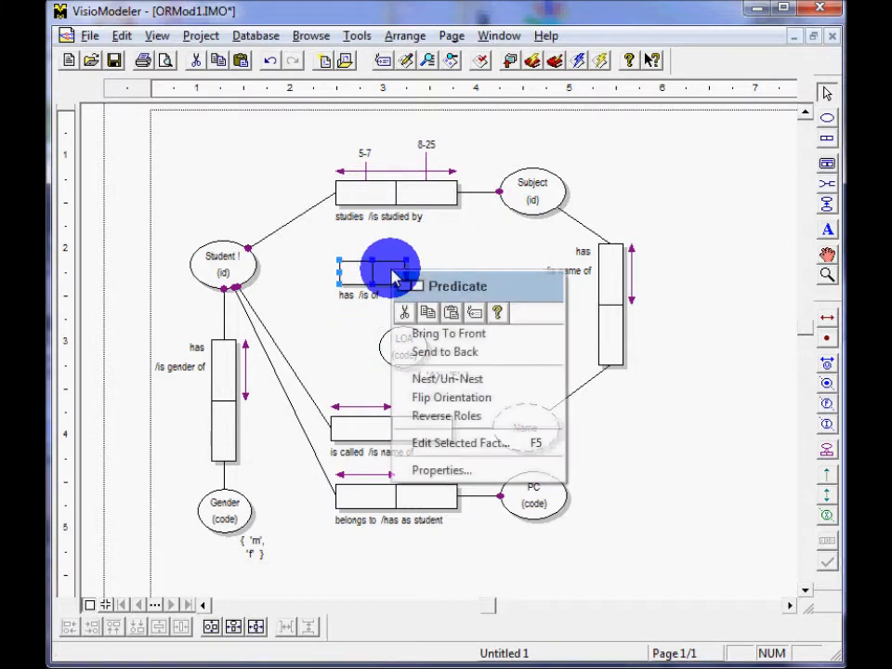
click(428, 400)
drag(378, 278, 351, 307)
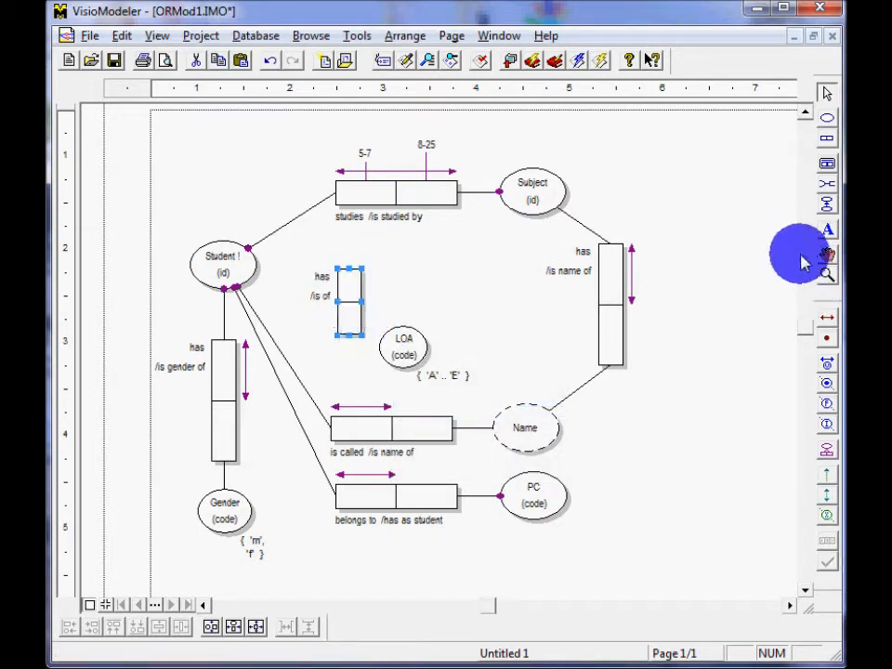
click(830, 183)
drag(347, 322, 412, 339)
click(829, 186)
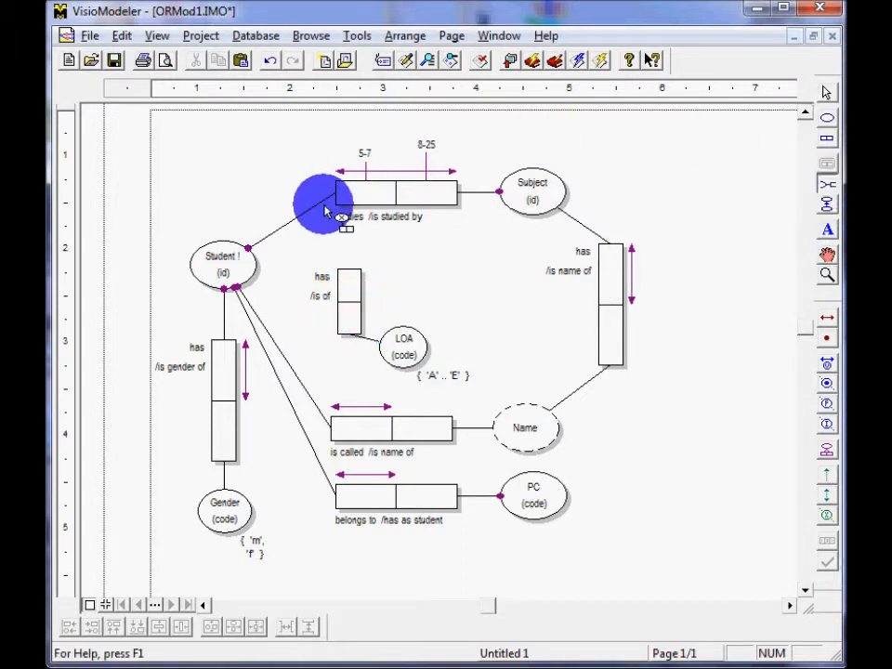
drag(240, 270, 354, 286)
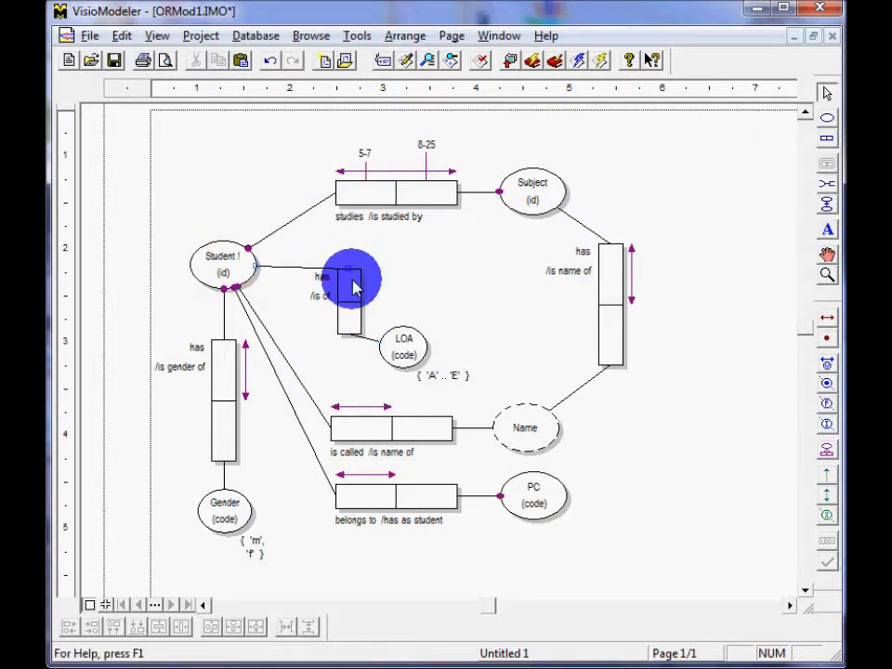
click(229, 265)
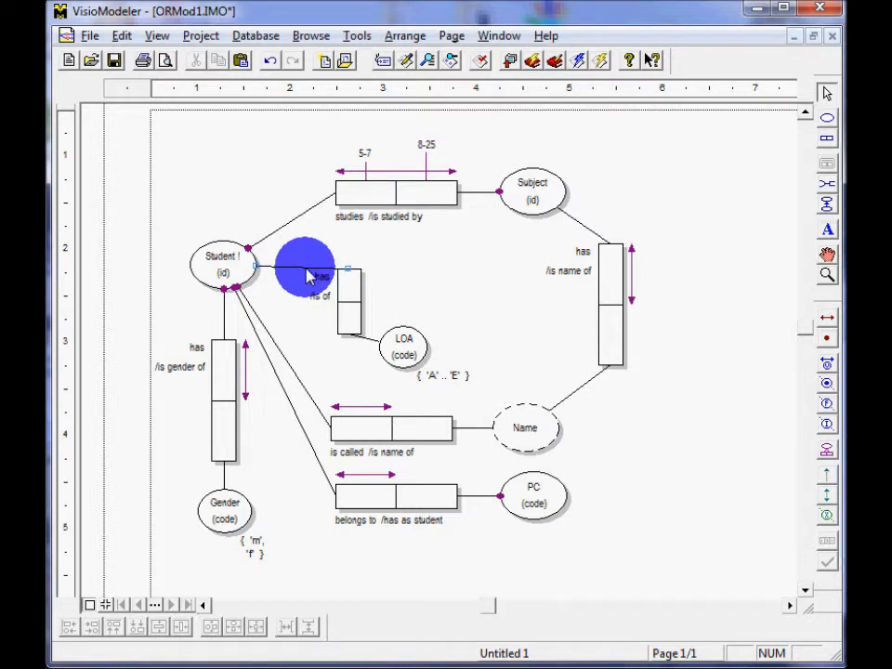
click(827, 184)
drag(534, 195, 356, 292)
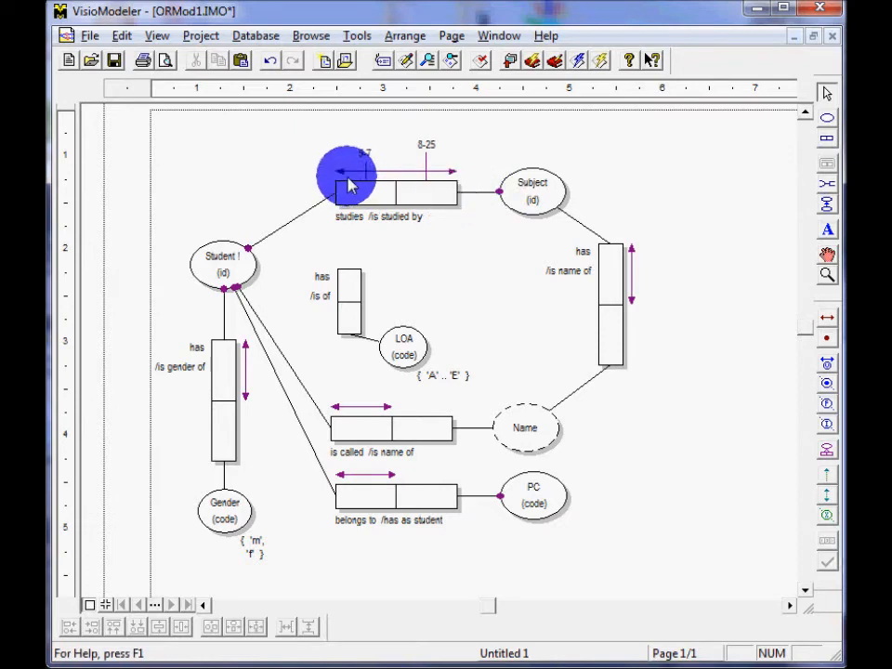
Shift the studies / is studied by predicate slightly left and nest it as an object type, positioned just inside the page's upper edge.
click(436, 195)
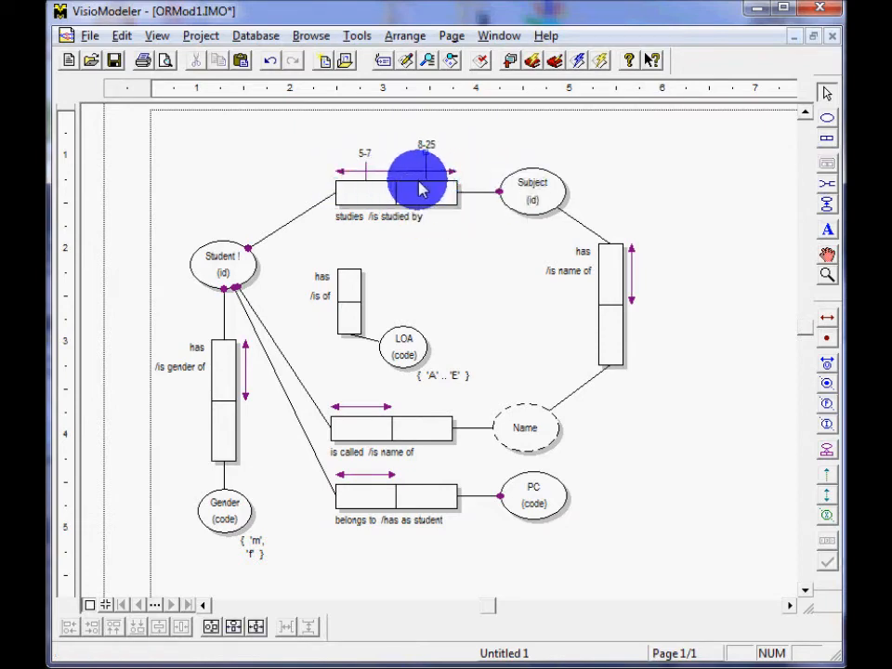
mouse_move(420, 192)
mouse_down()
mouse_move(398, 196)
mouse_move(411, 203)
mouse_move(406, 195)
mouse_up()
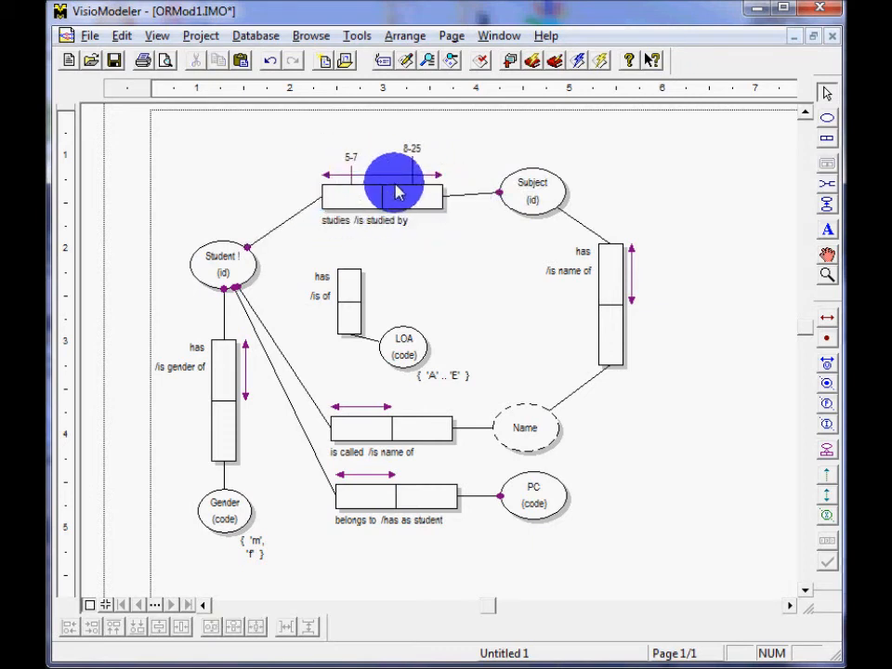
drag(398, 189, 395, 182)
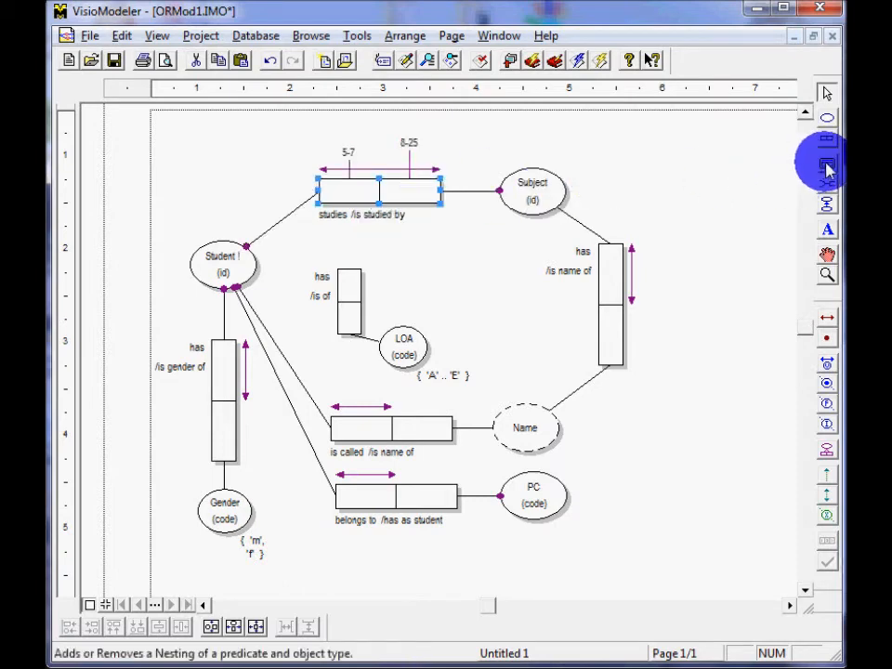
click(828, 168)
click(380, 179)
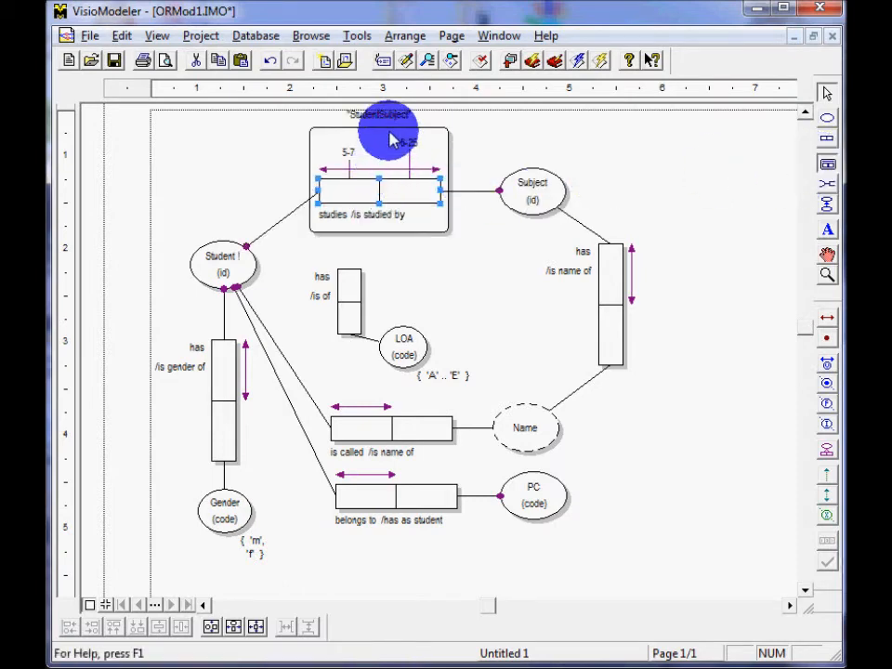
click(389, 139)
drag(388, 132, 385, 142)
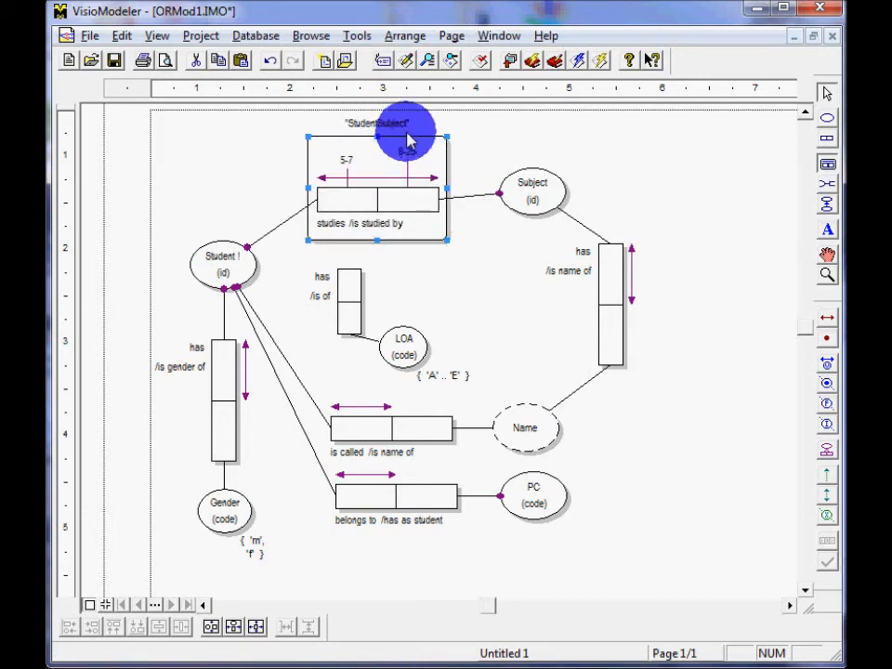
Rename the nested object type around the studies predicate to Studies.
double_click(347, 146)
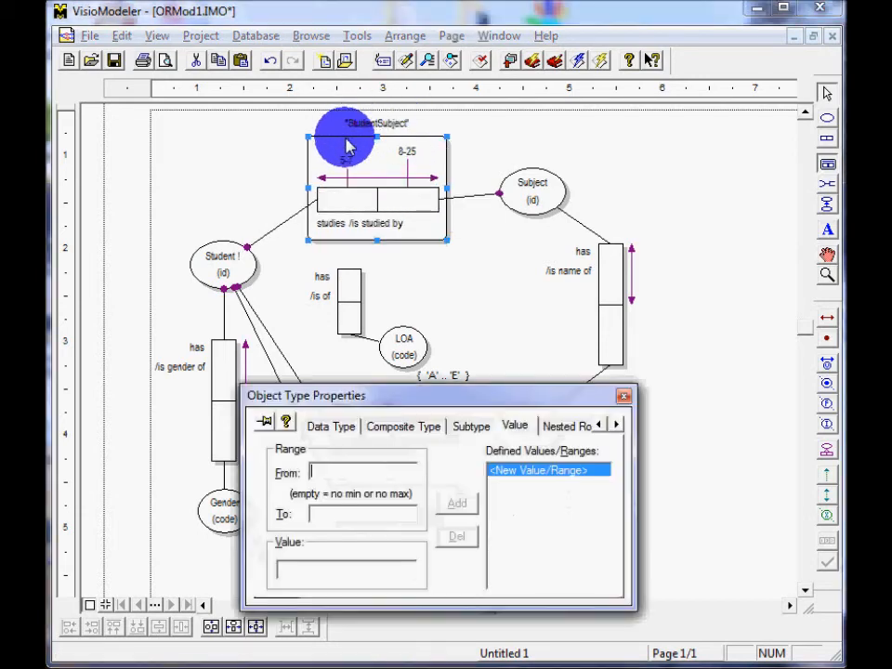
click(598, 423)
click(599, 424)
click(335, 426)
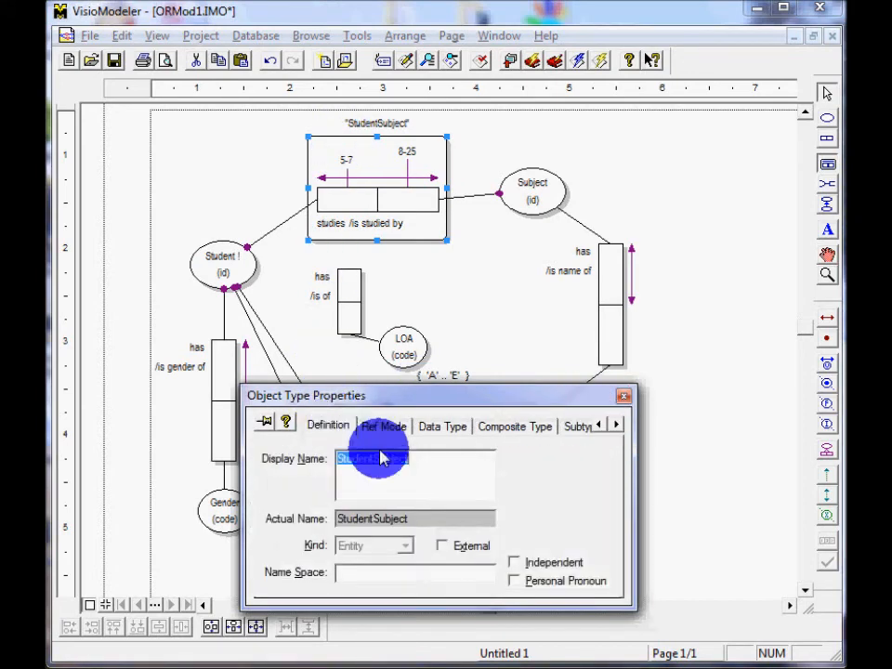
double_click(432, 466)
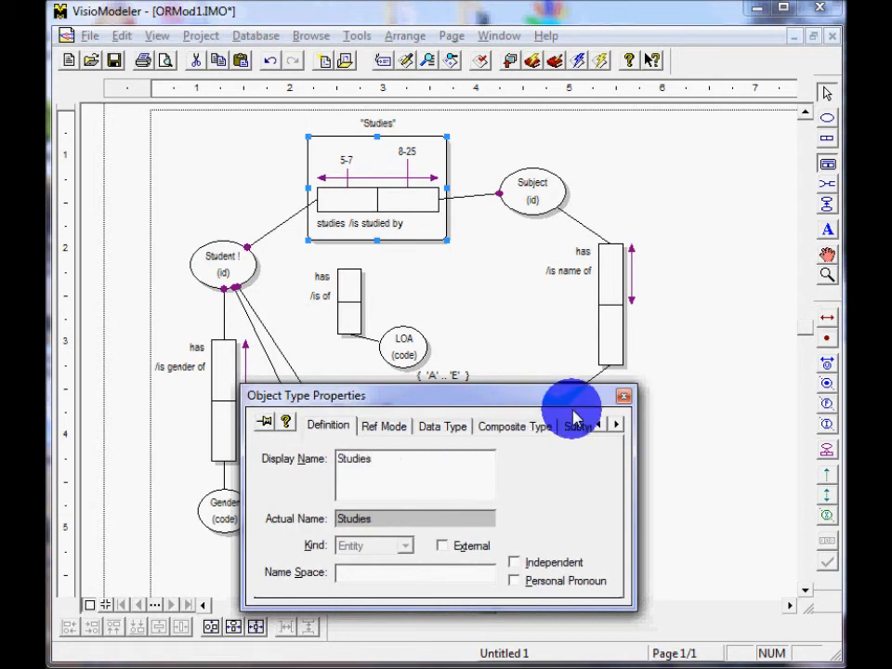
click(625, 400)
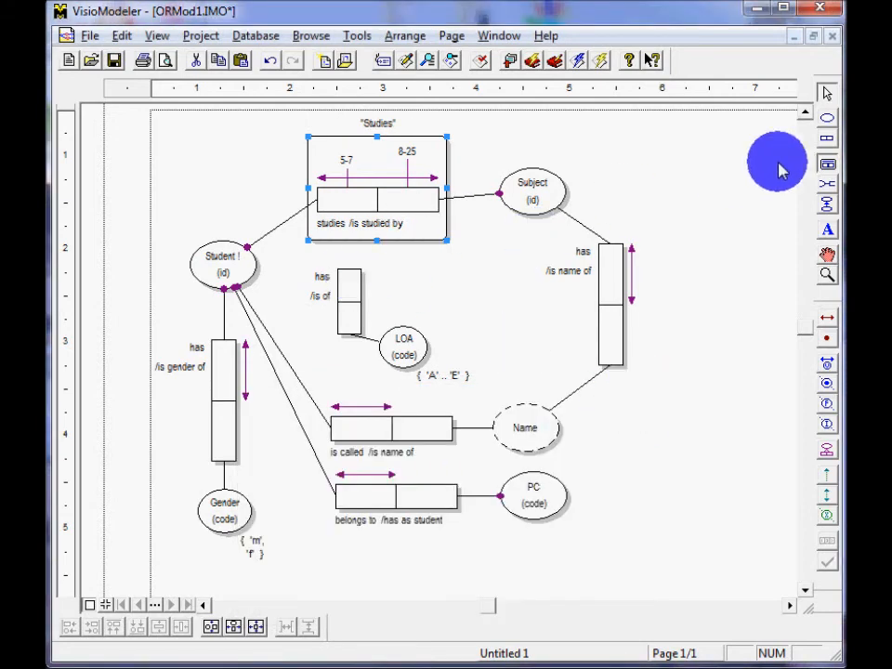
Connect the upper role of the has / is of predicate to Studies, and line up the predicate and LOA vertically beneath it.
click(826, 185)
click(355, 290)
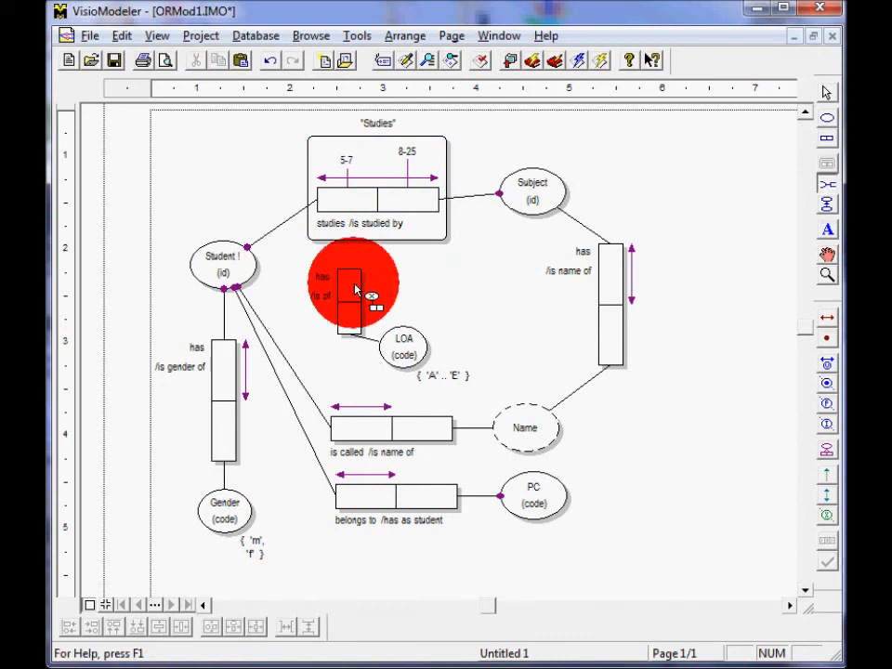
drag(354, 290, 420, 227)
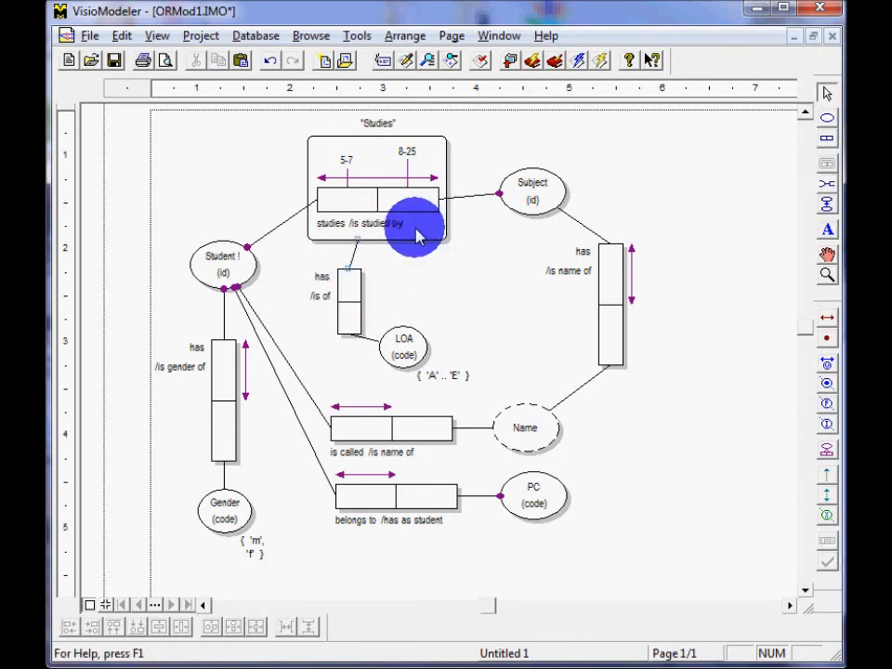
drag(363, 288, 389, 307)
drag(396, 348, 367, 362)
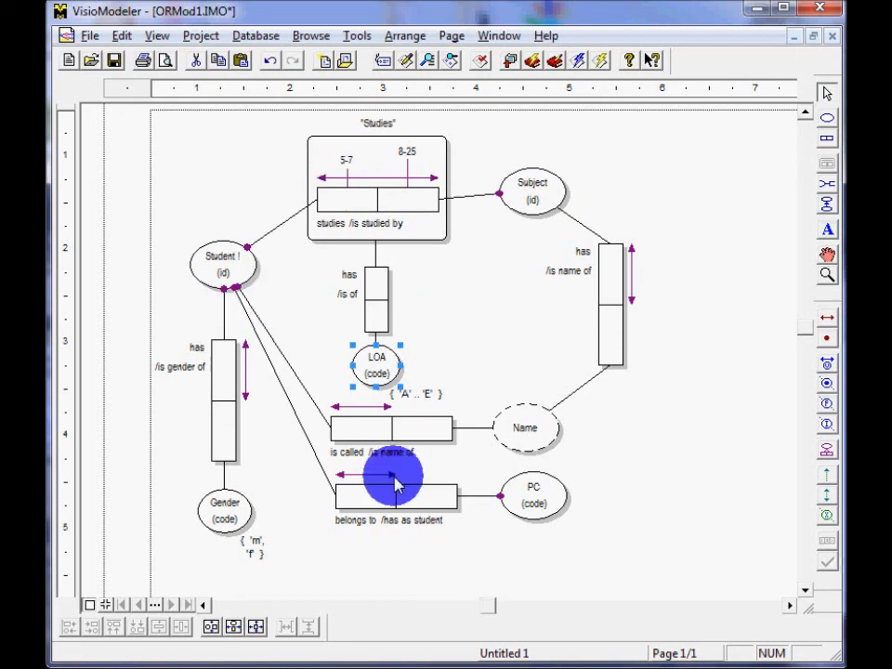
Add a uniqueness constraint to the upper role of the has / is of predicate between Studies and LOA.
click(824, 318)
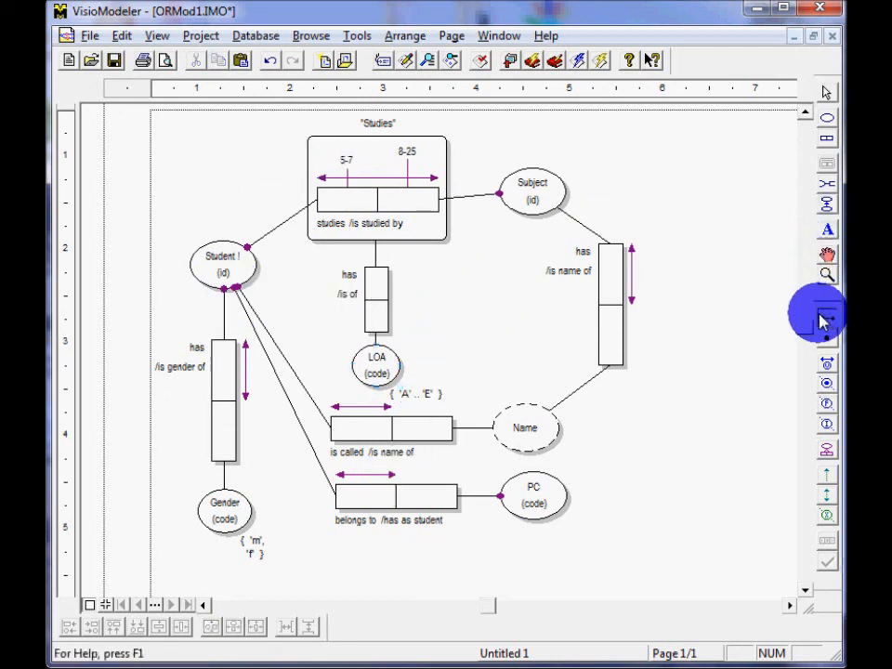
click(381, 290)
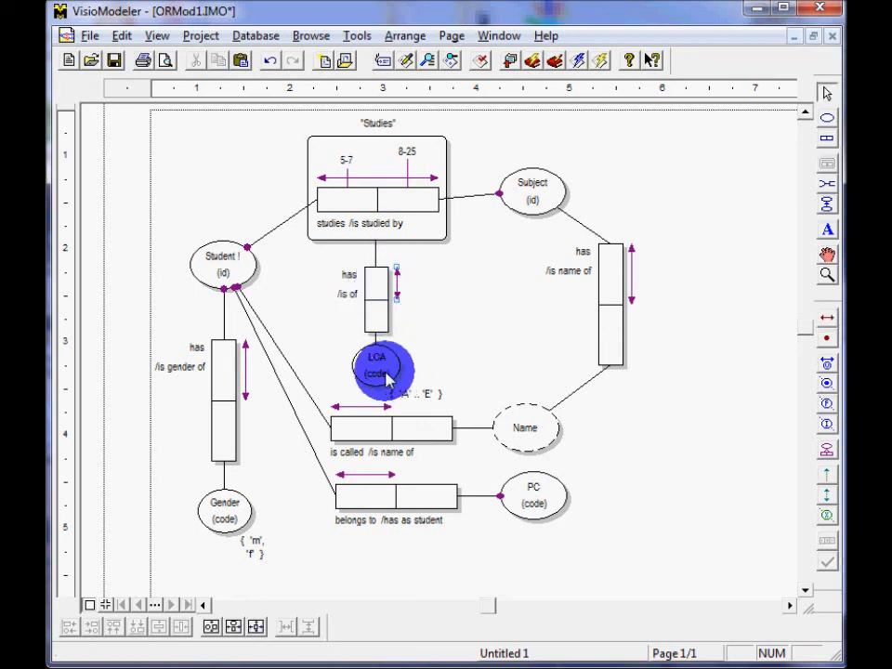